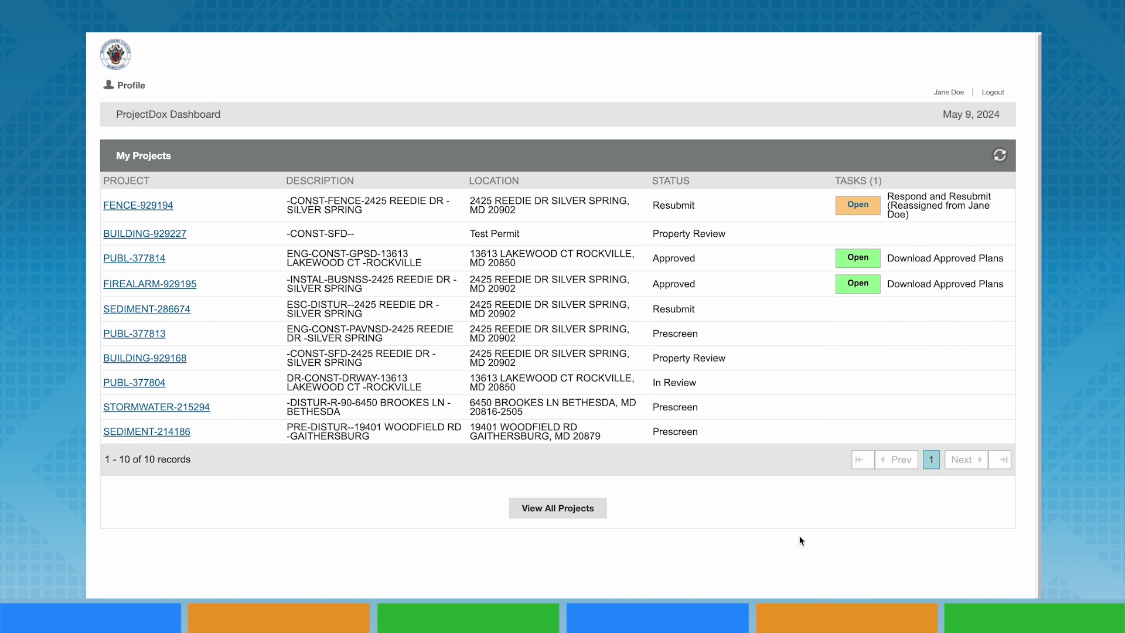
# Go to View All Projects to list the pending Respond and Resubmit task for FENCE-929194.
pyautogui.click(572, 508)
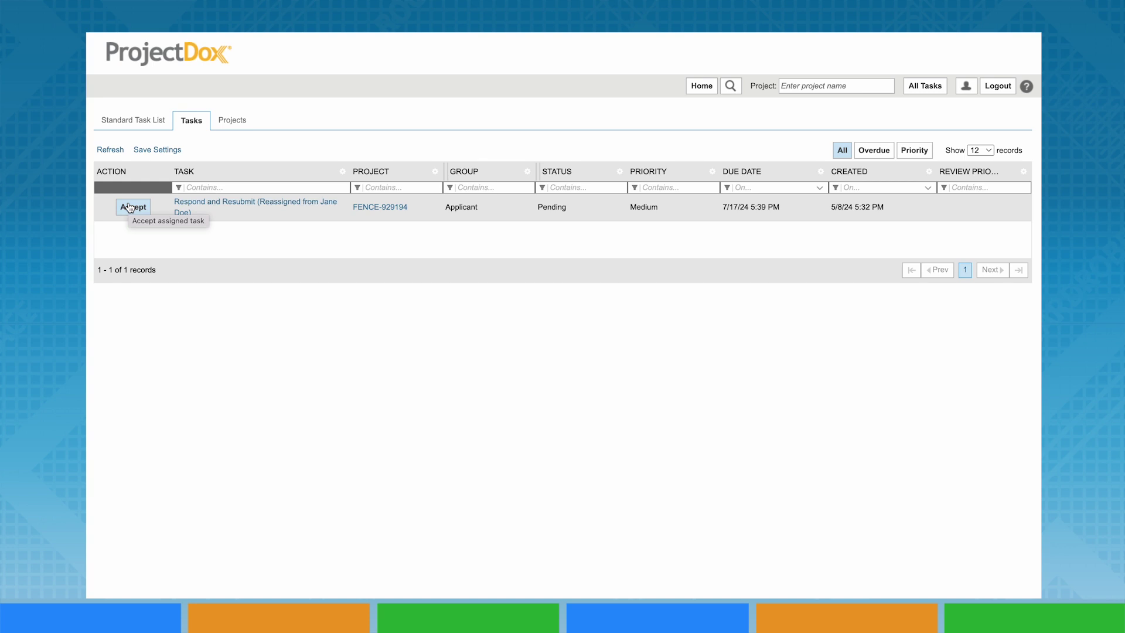
# Accept the FENCE-929194 Respond and Resubmit task and look over its Invite Others and Task Information tabs.
pyautogui.click(129, 208)
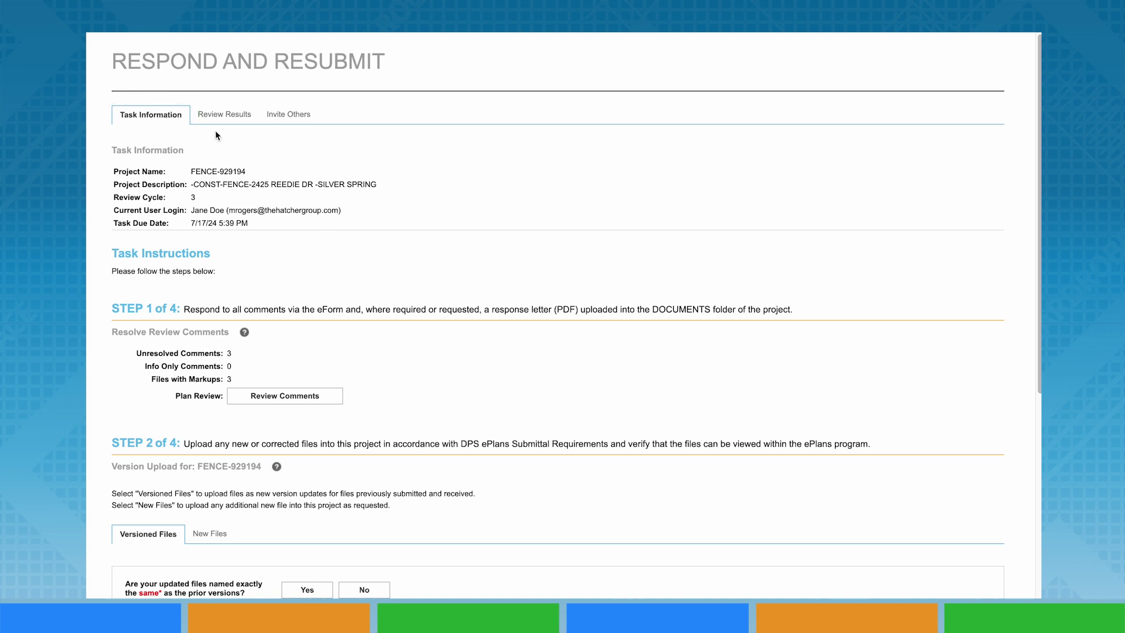
pyautogui.click(299, 116)
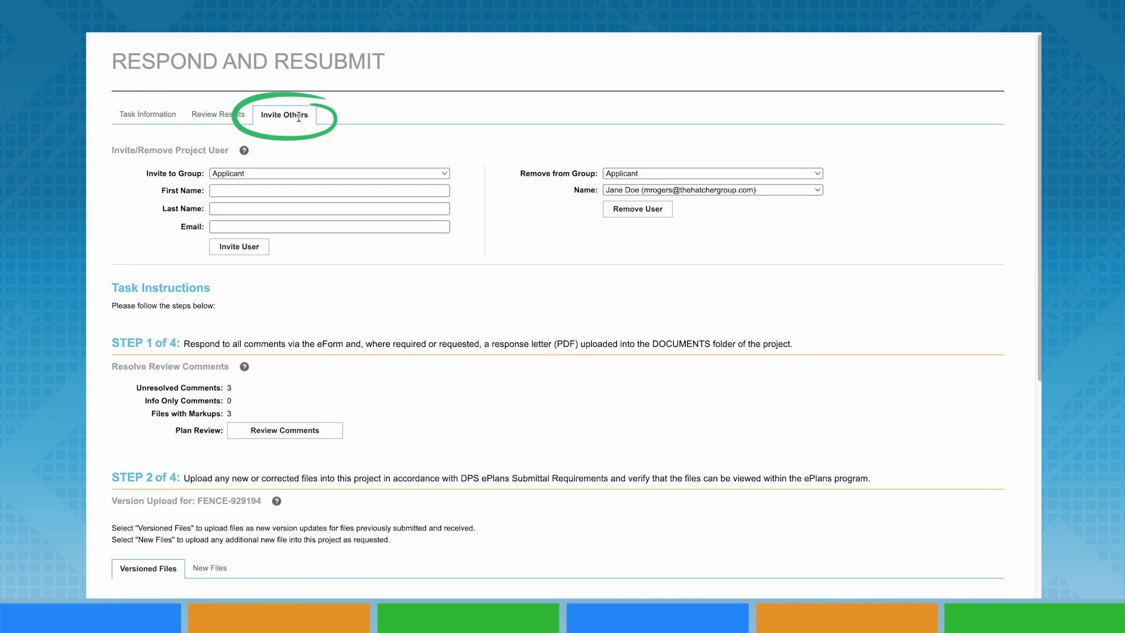
pyautogui.click(160, 111)
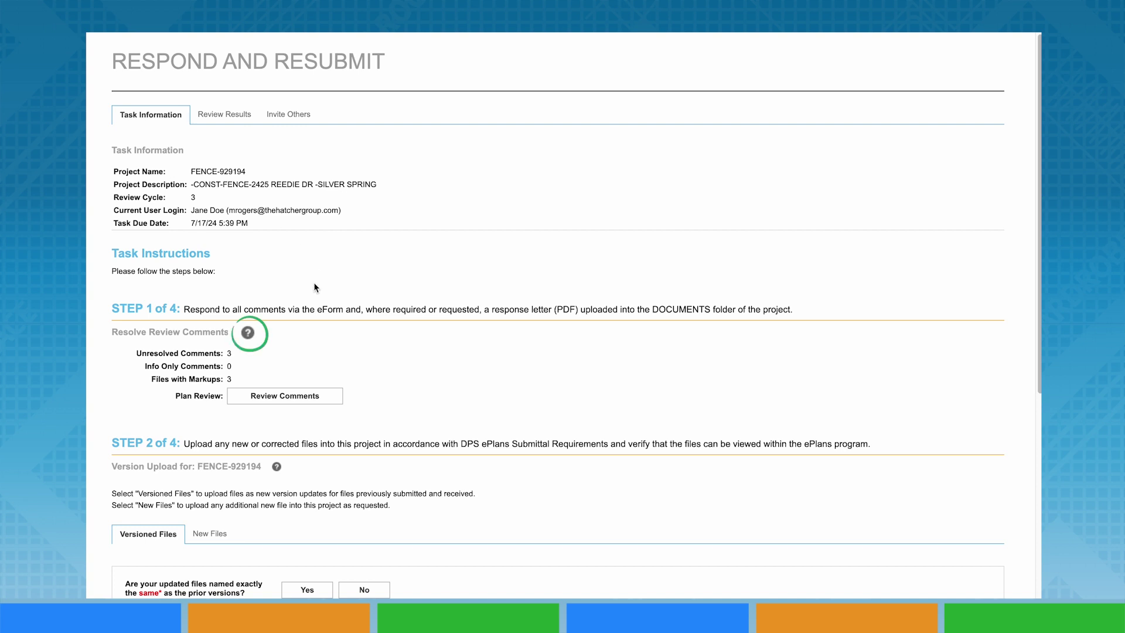
pyautogui.moveTo(246, 334)
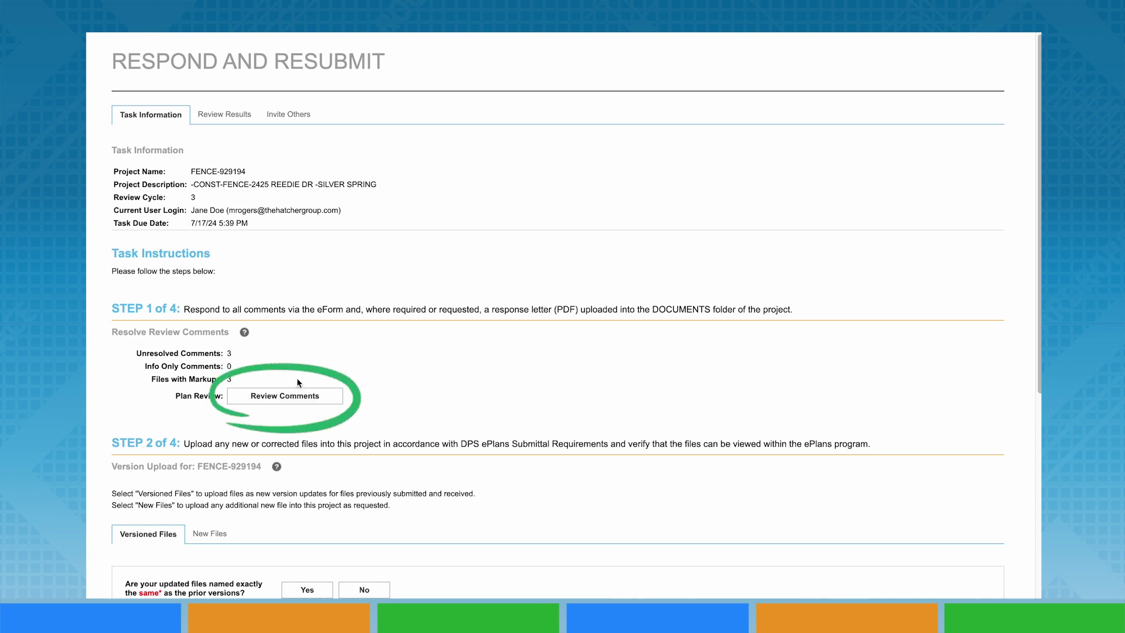
# Open the review comments and filter them by status: Info Only, Question, then Resolved.
pyautogui.click(298, 395)
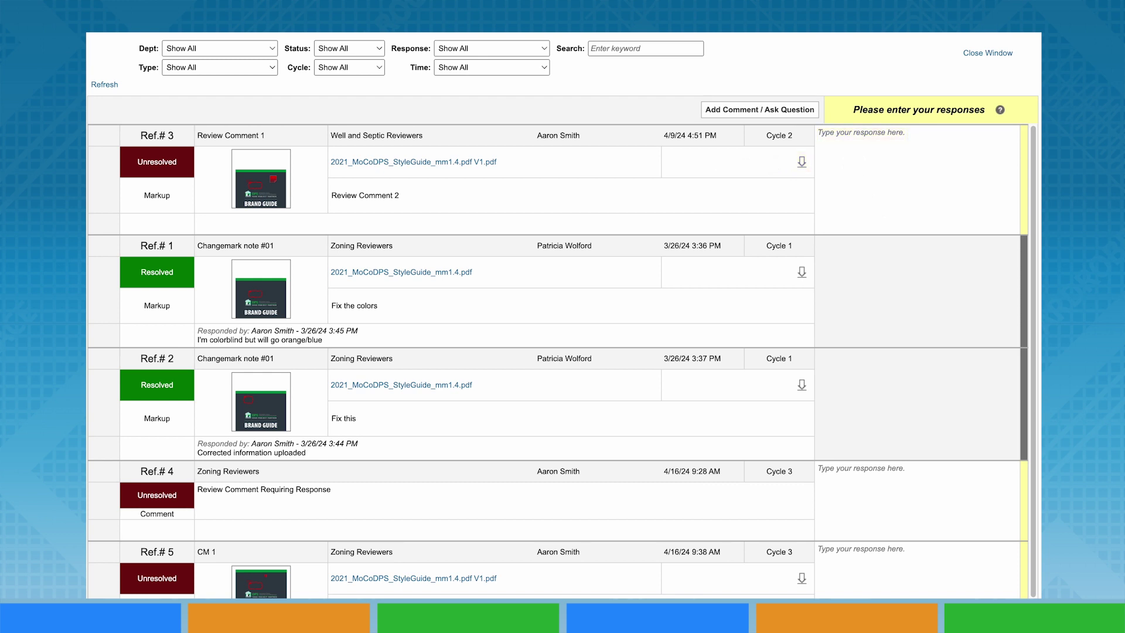
pyautogui.click(348, 49)
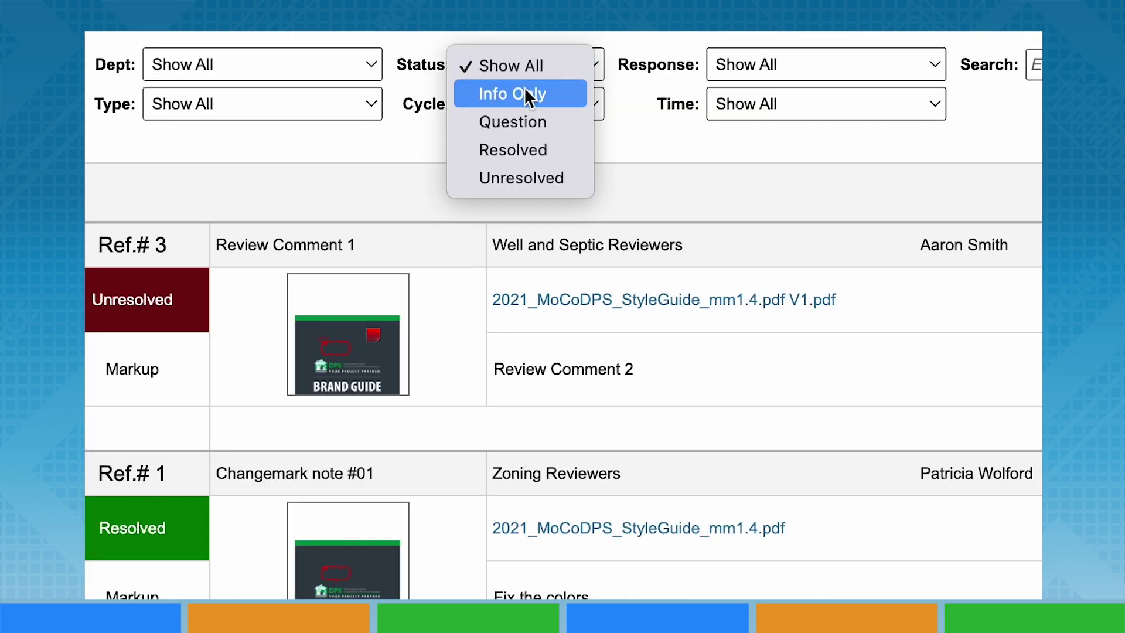
pyautogui.click(528, 96)
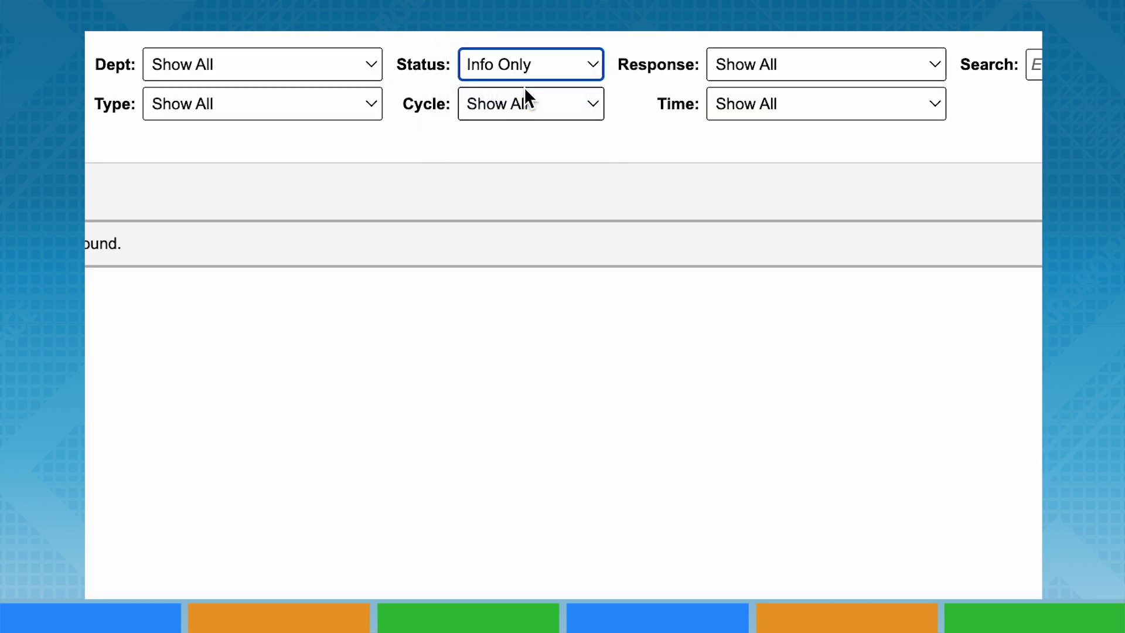
pyautogui.click(522, 65)
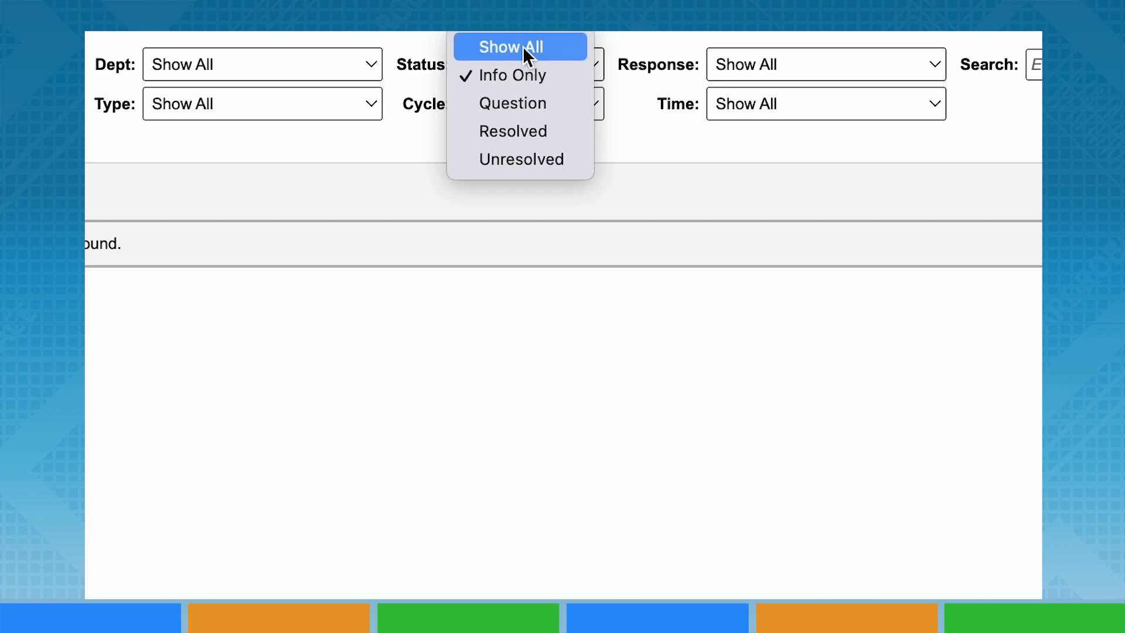
pyautogui.click(513, 97)
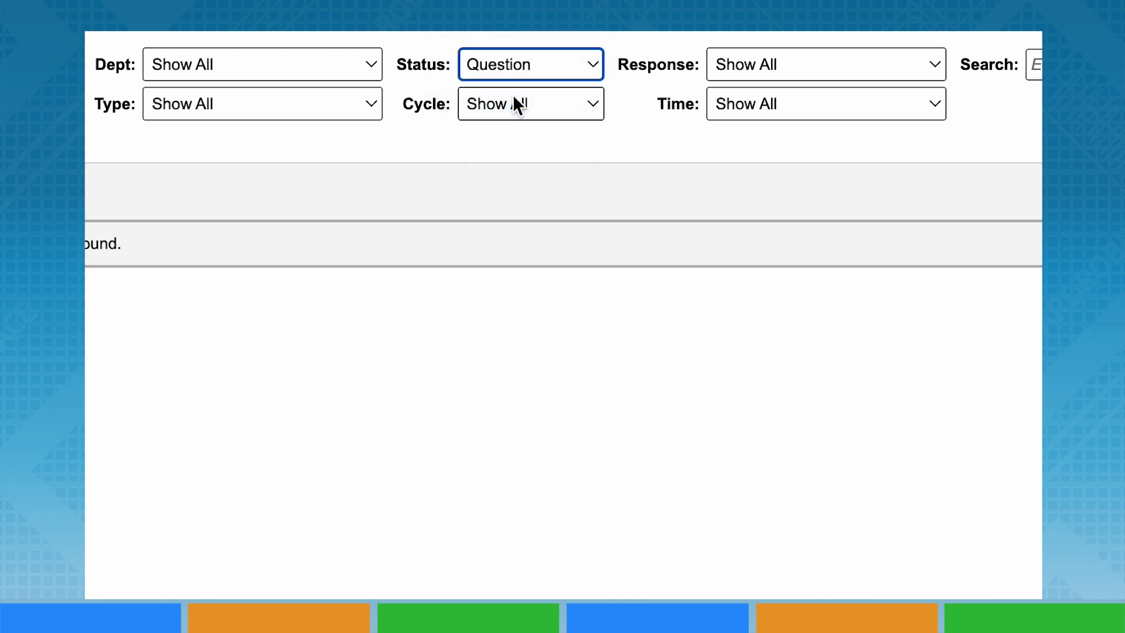
pyautogui.click(518, 63)
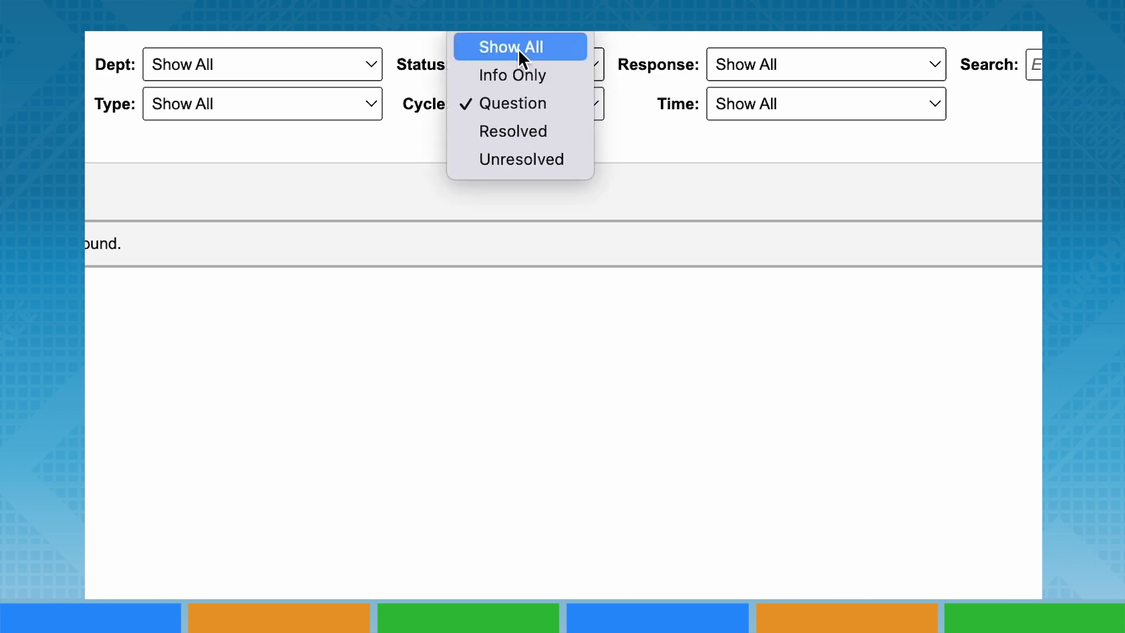
pyautogui.click(506, 126)
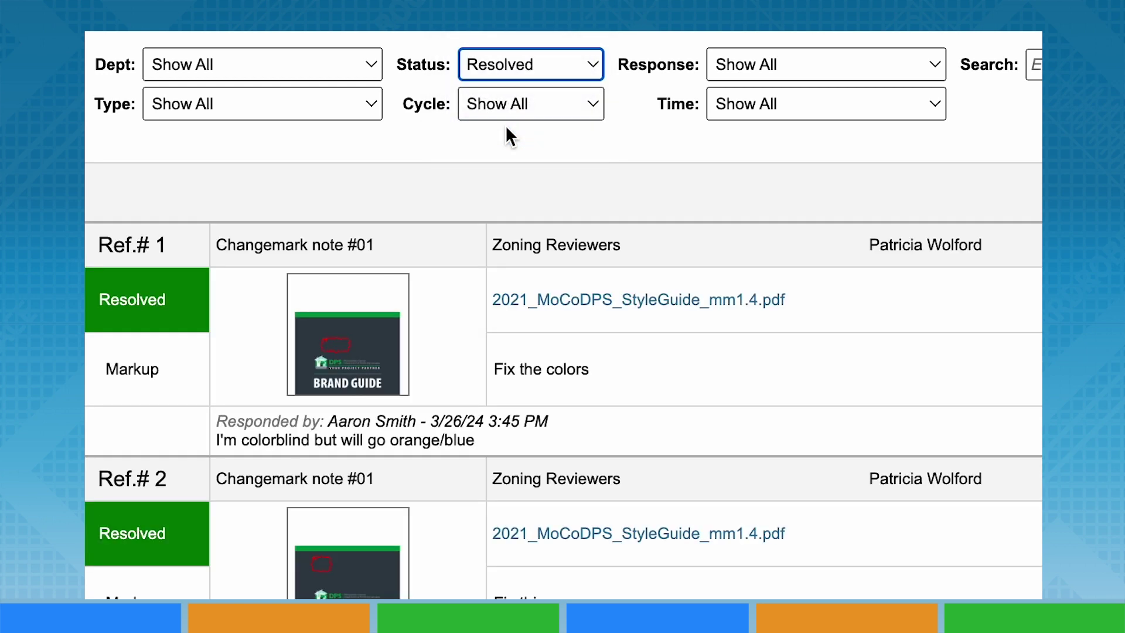
# Filter the comments by type Markup and bring up the keyword search.
pyautogui.click(364, 107)
pyautogui.click(352, 136)
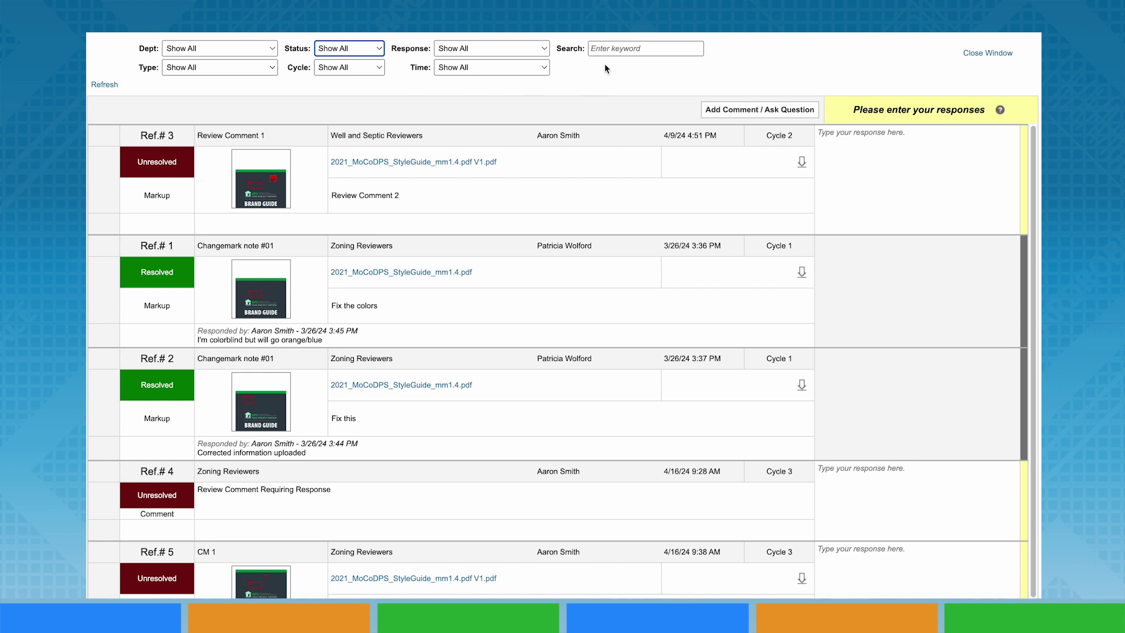
pyautogui.click(615, 50)
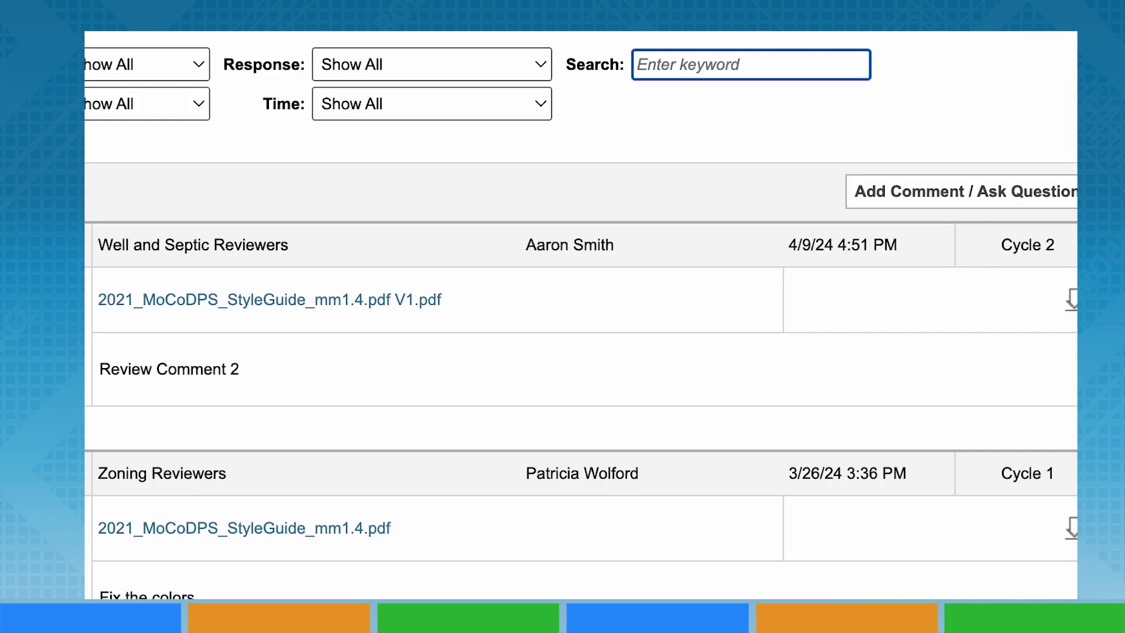
# Search the review comments for the keyword 'style'.
pyautogui.write('style')
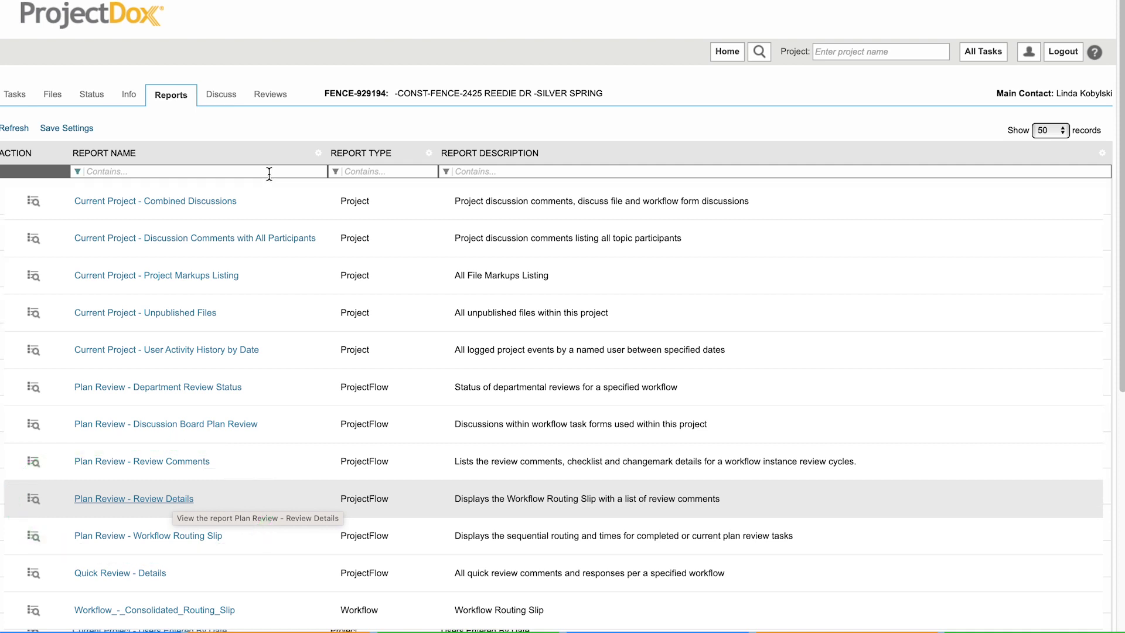
# Go to the project's Reviews page on the way to the Drawings files.
pyautogui.click(276, 101)
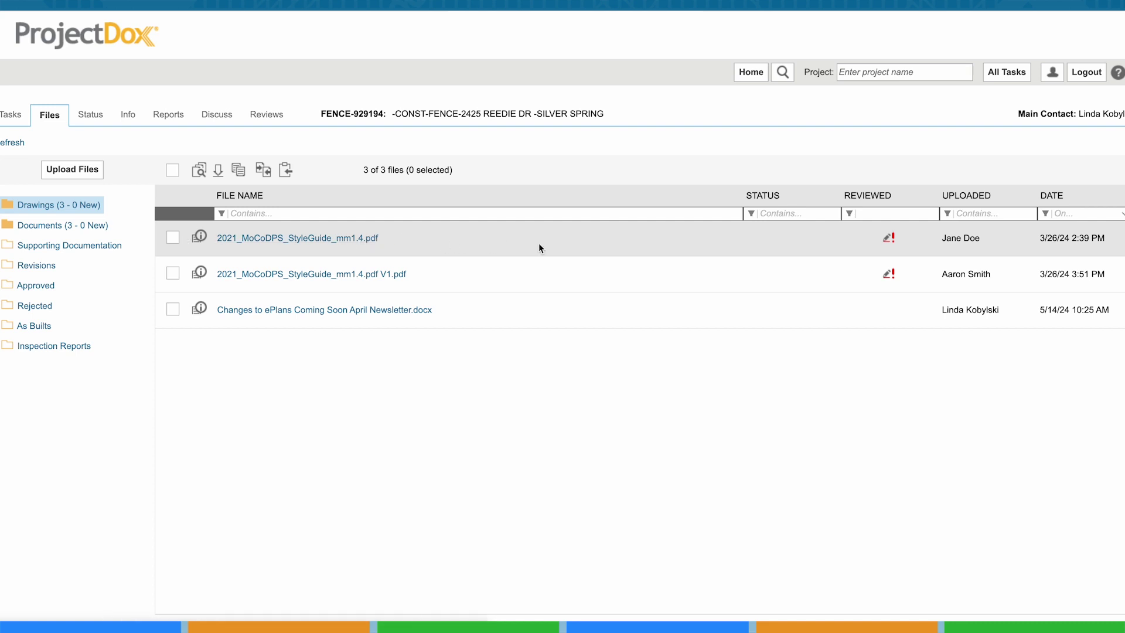
# View the first markup on 2021_MoCoDPS_StyleGuide_mm1.4.pdf V1 and publish it to PDF with markups burned in.
pyautogui.click(890, 242)
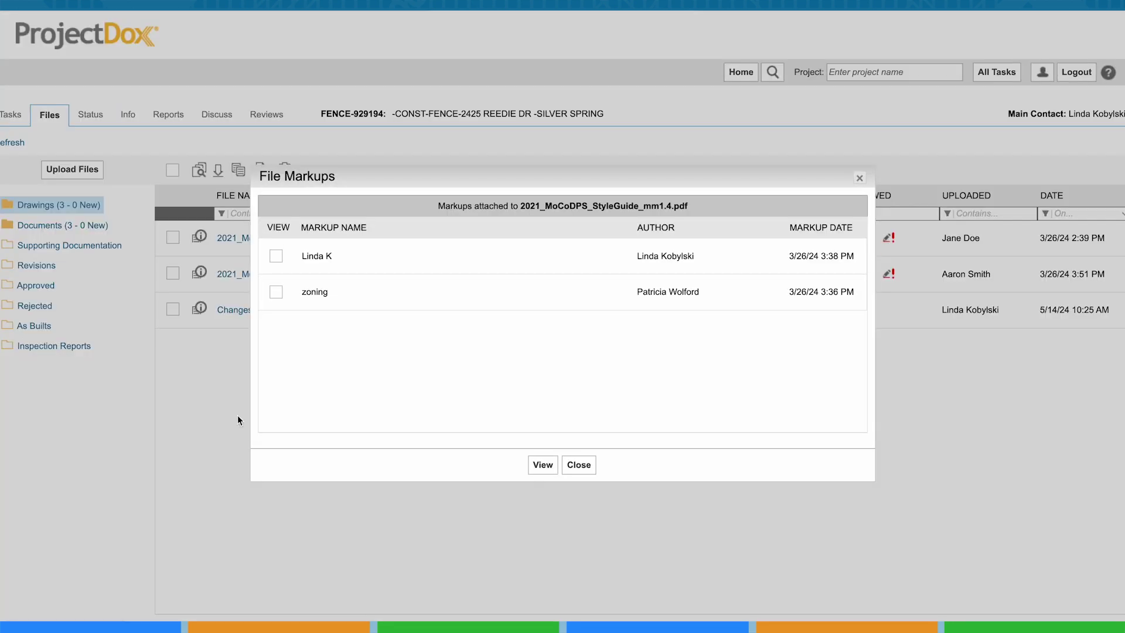
pyautogui.click(275, 256)
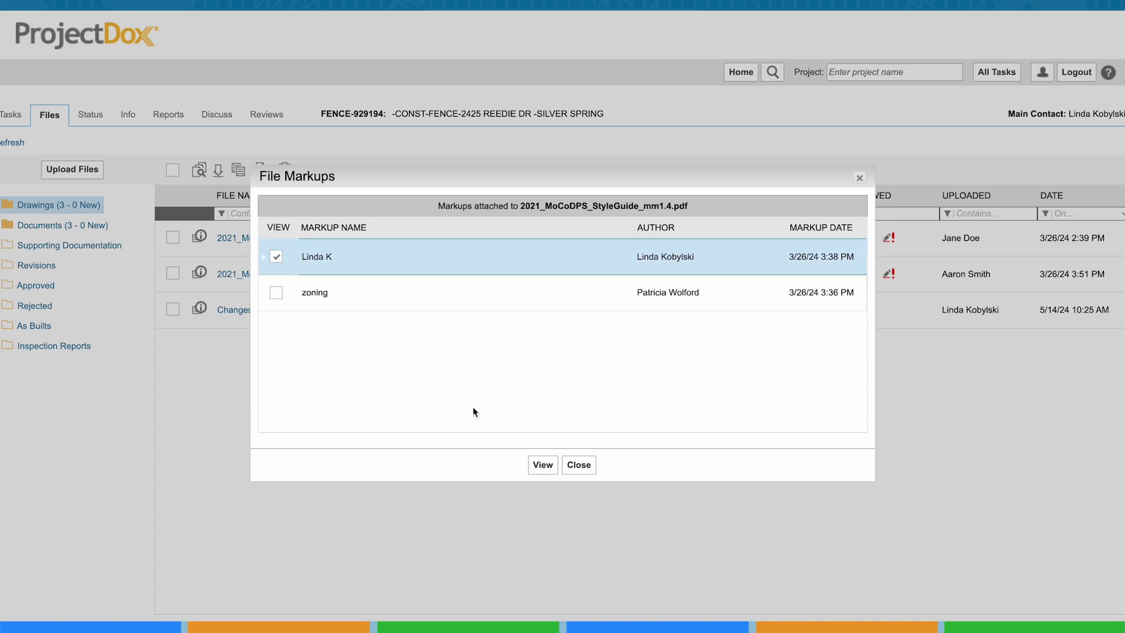
pyautogui.click(542, 465)
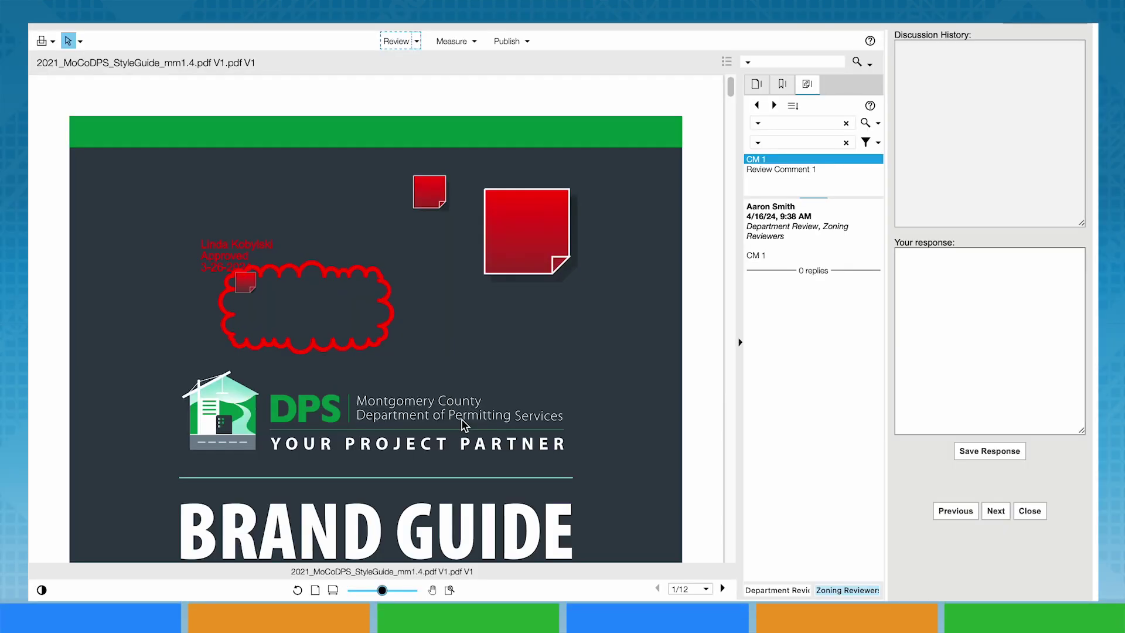
pyautogui.click(507, 42)
pyautogui.click(514, 60)
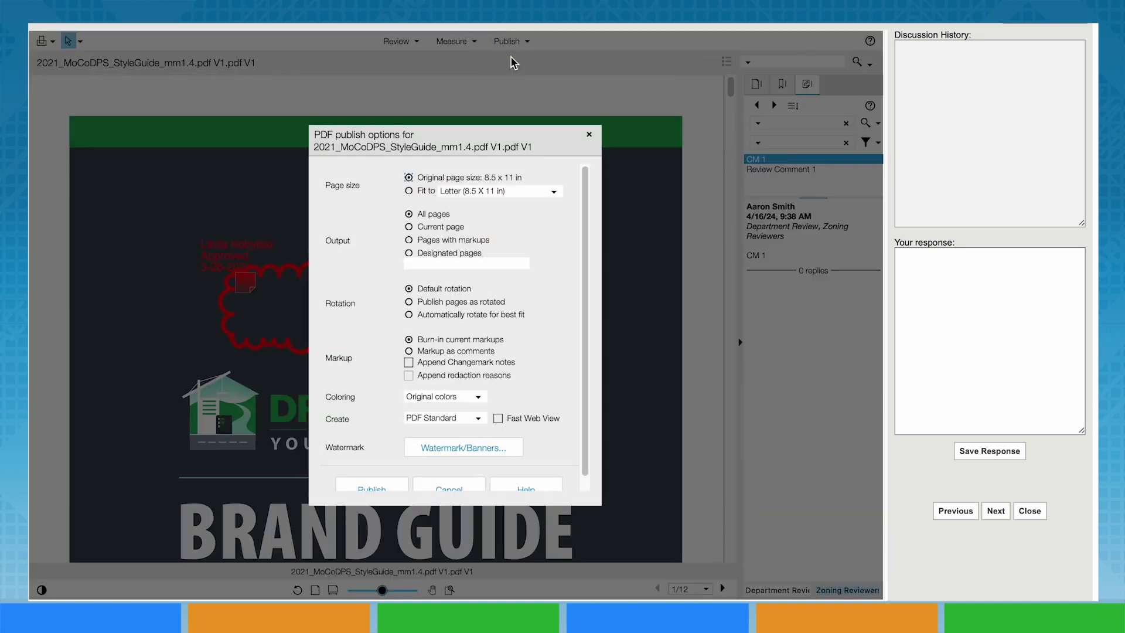
pyautogui.scroll(-1, 503, 336)
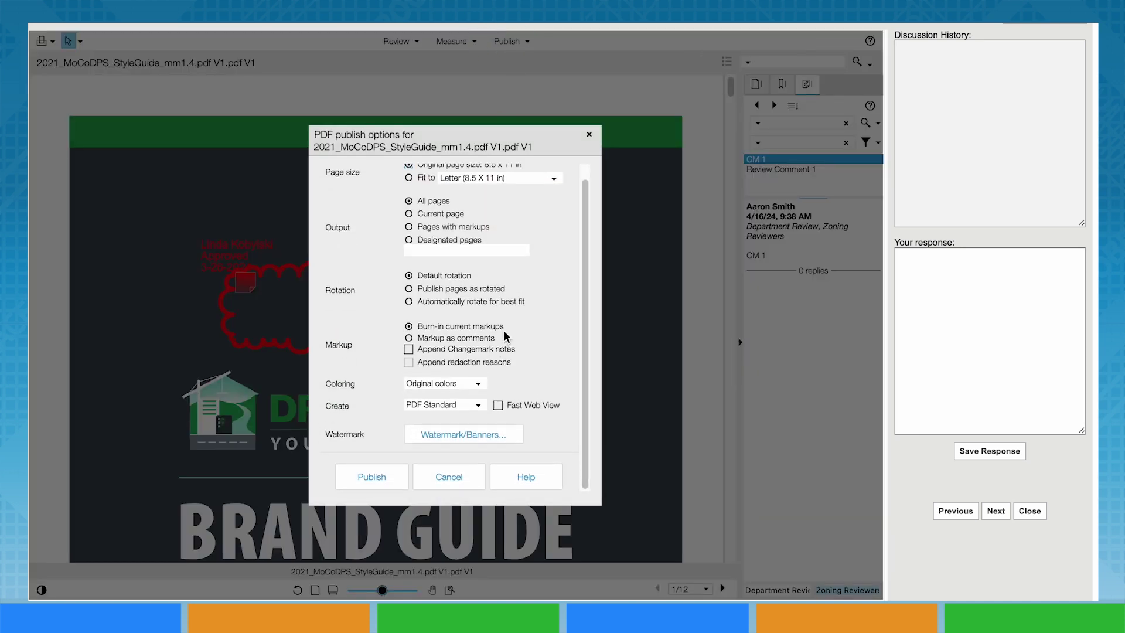
pyautogui.click(373, 484)
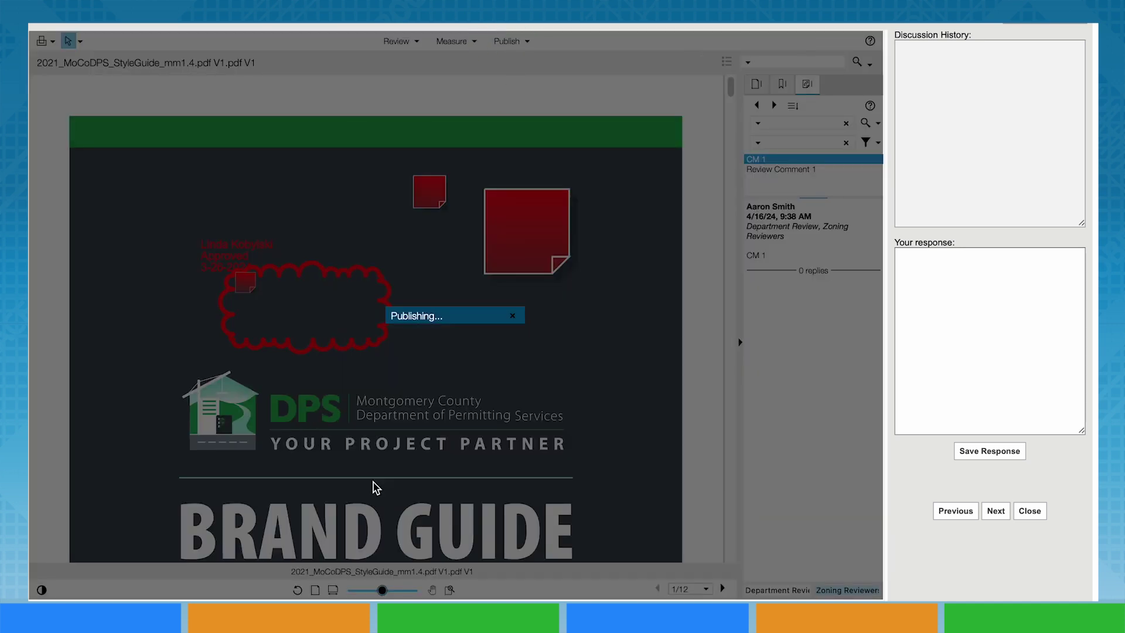
# Dismiss the finished export, expand the Documents folder and switch to uploading new files.
pyautogui.click(464, 339)
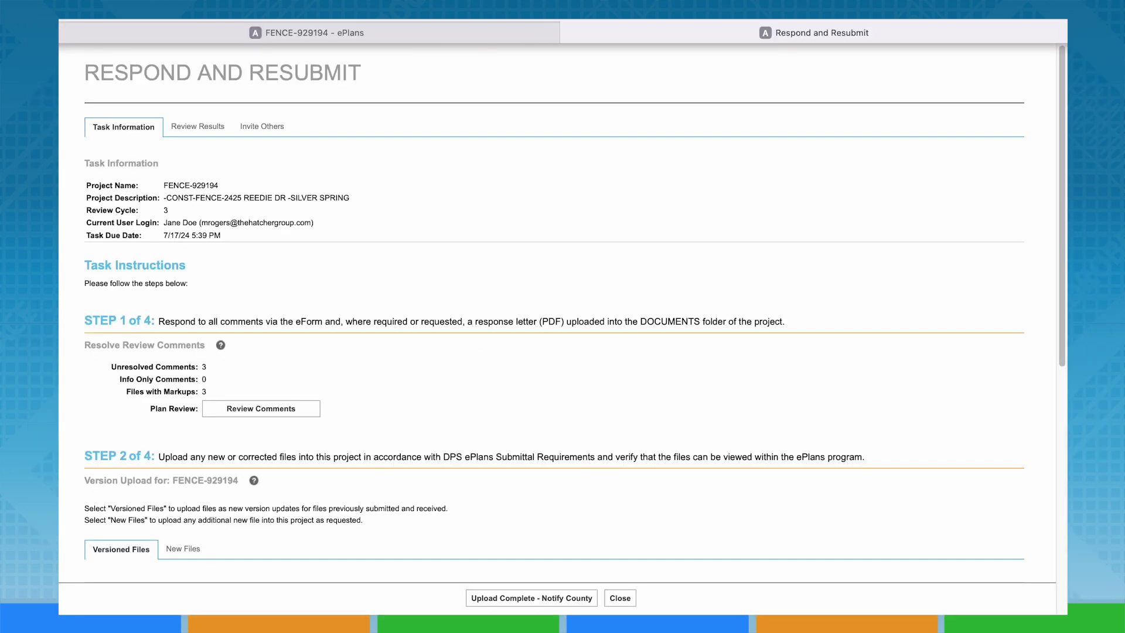
pyautogui.scroll(-2, 755, 130)
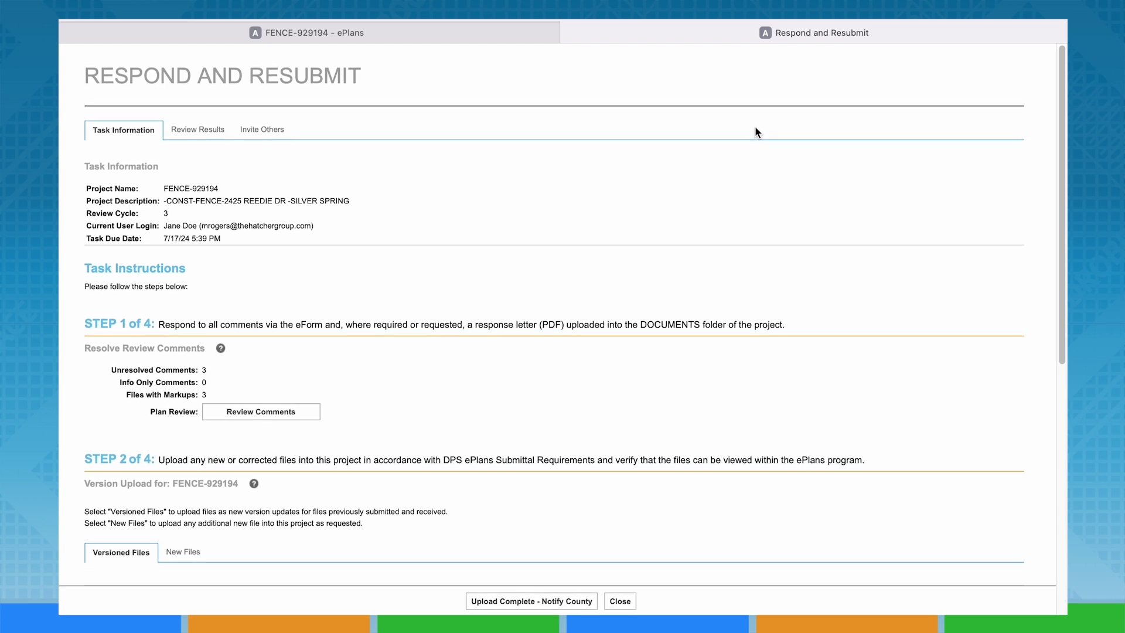
pyautogui.scroll(-3, 756, 130)
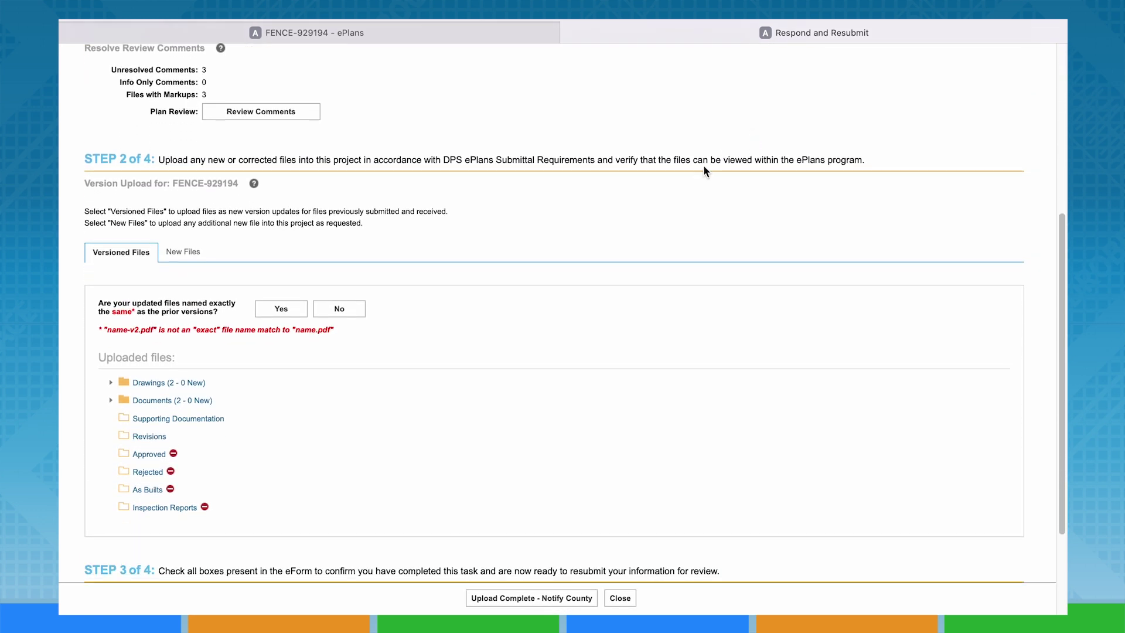
pyautogui.click(110, 400)
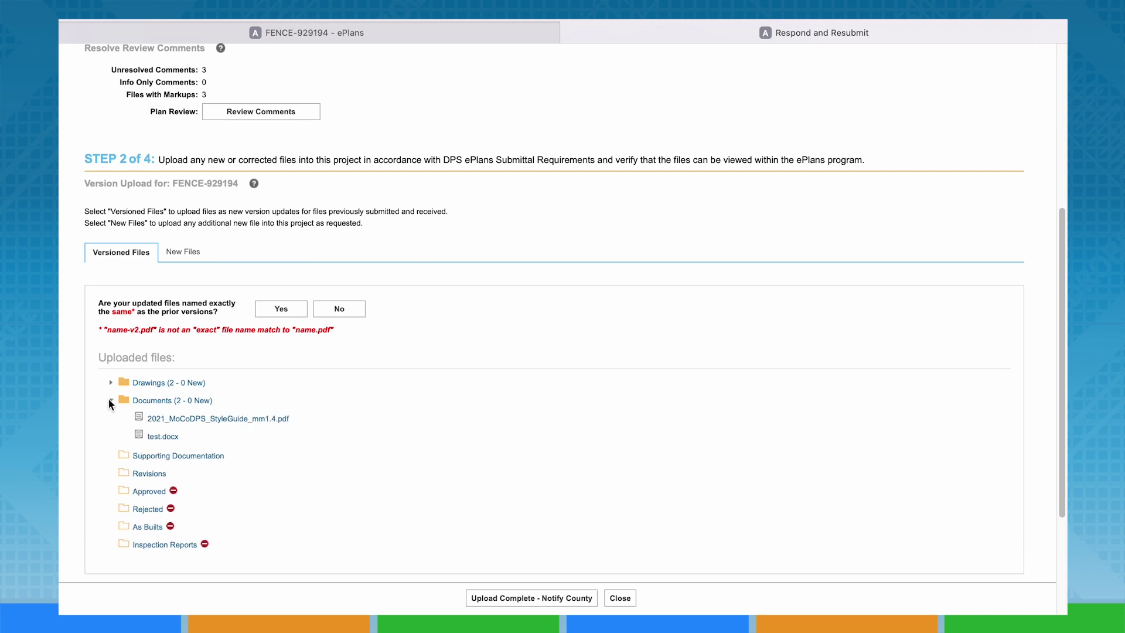
pyautogui.click(184, 251)
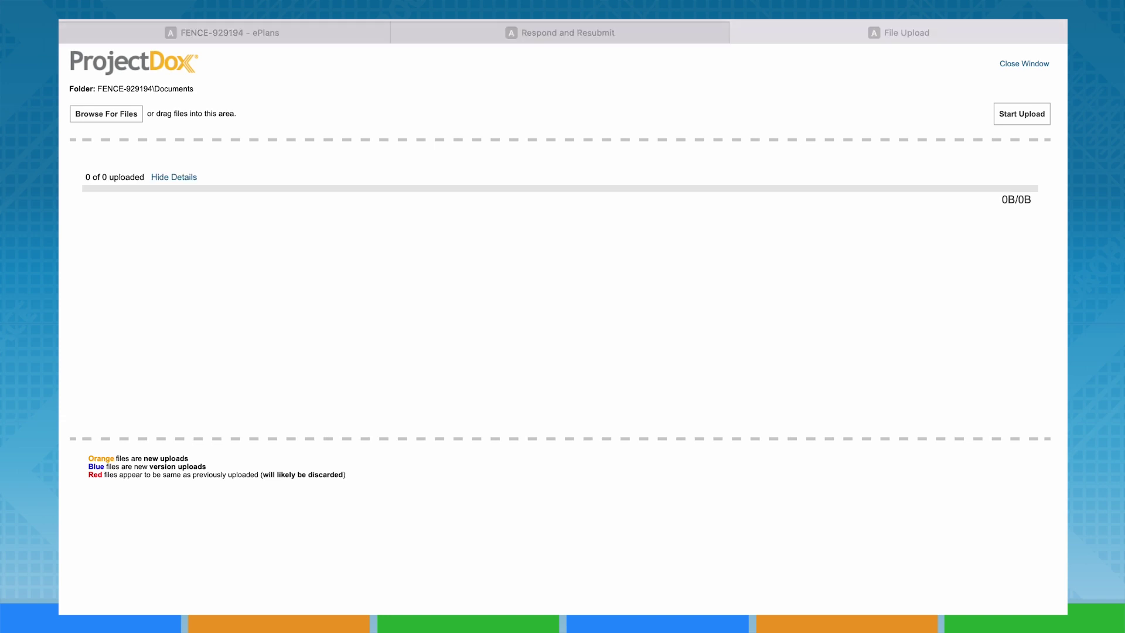
# Upload the corrected style guide PDF to Documents, then mark Upload Complete - Notify County and confirm.
pyautogui.moveTo(527, 261); pyautogui.dragTo(583, 270)
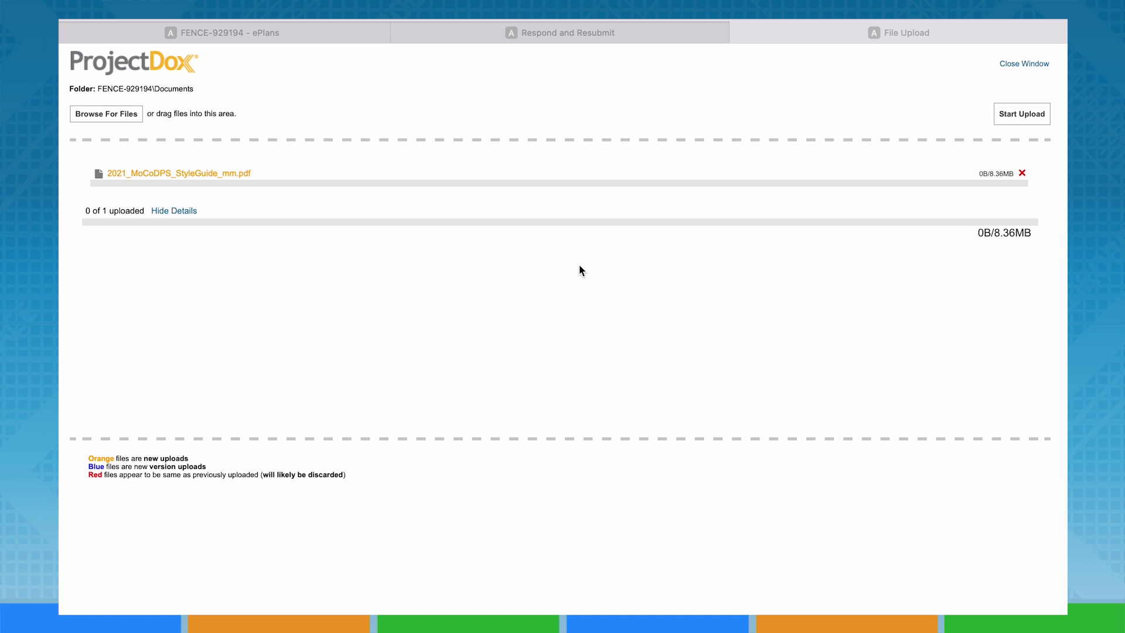
pyautogui.click(1012, 115)
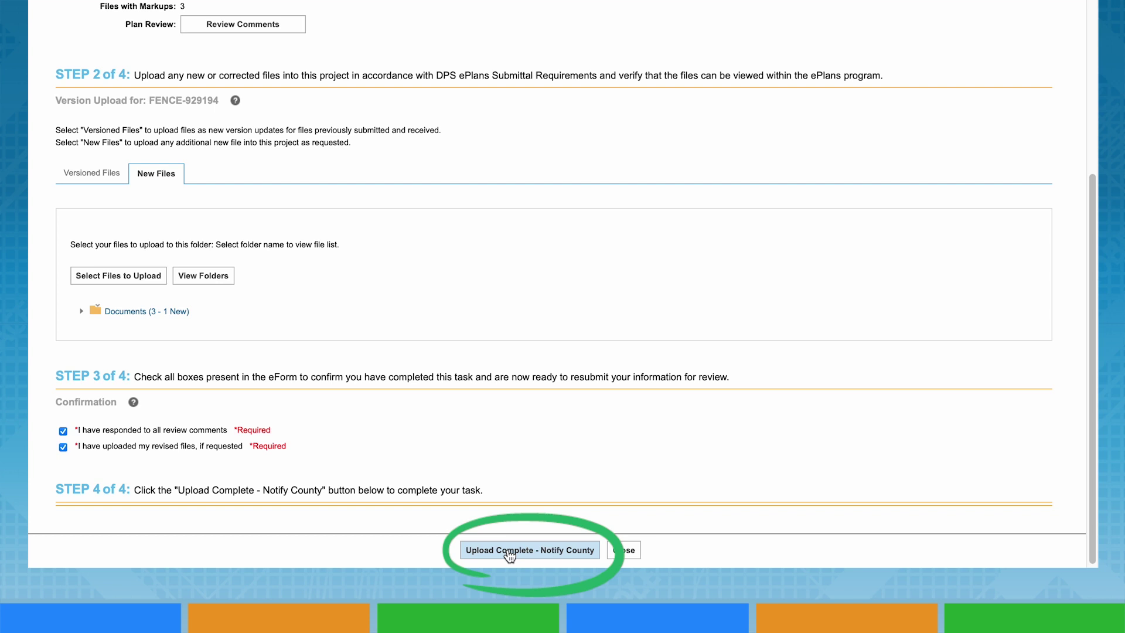
pyautogui.click(509, 551)
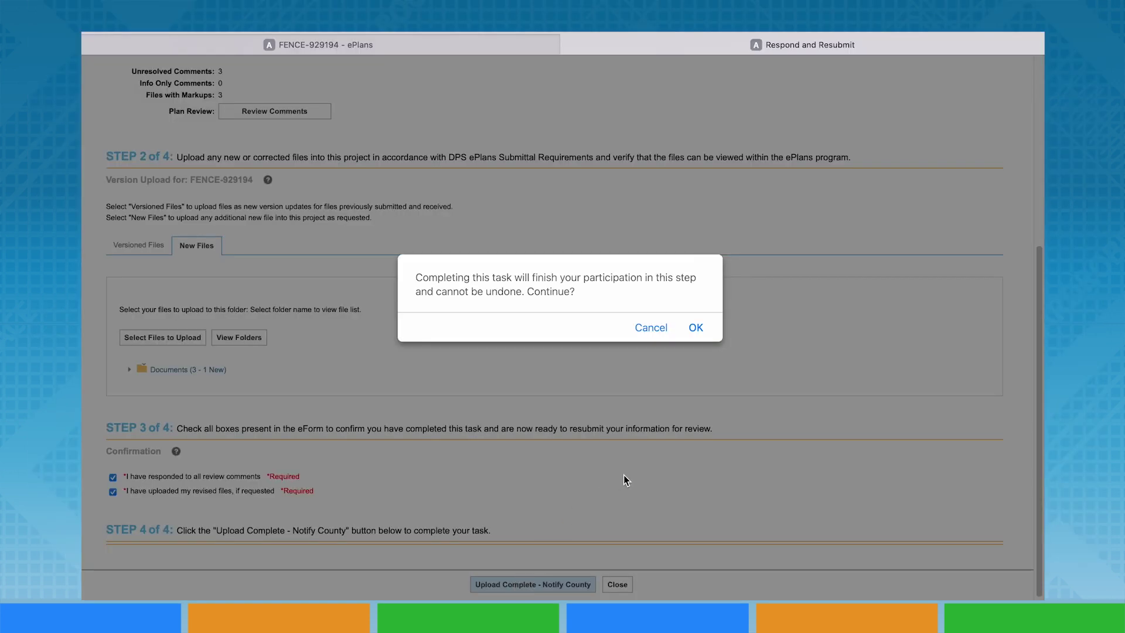
pyautogui.click(695, 328)
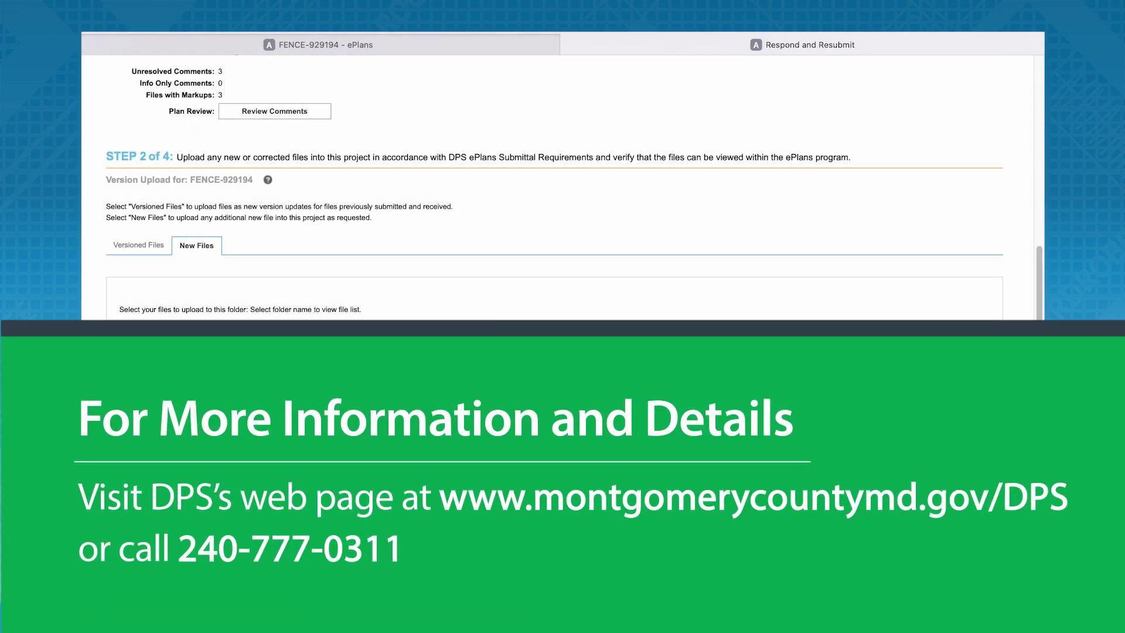